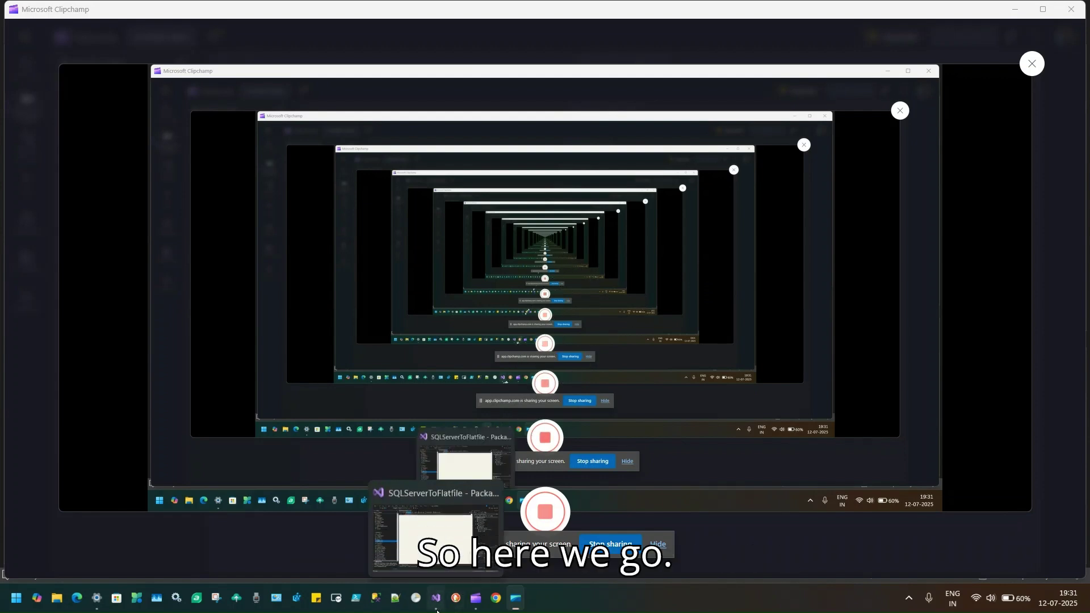
- Switch to Visual Studio, add an OLE DB Source to the data flow, and open its connection manager configuration
left_click(436, 598)
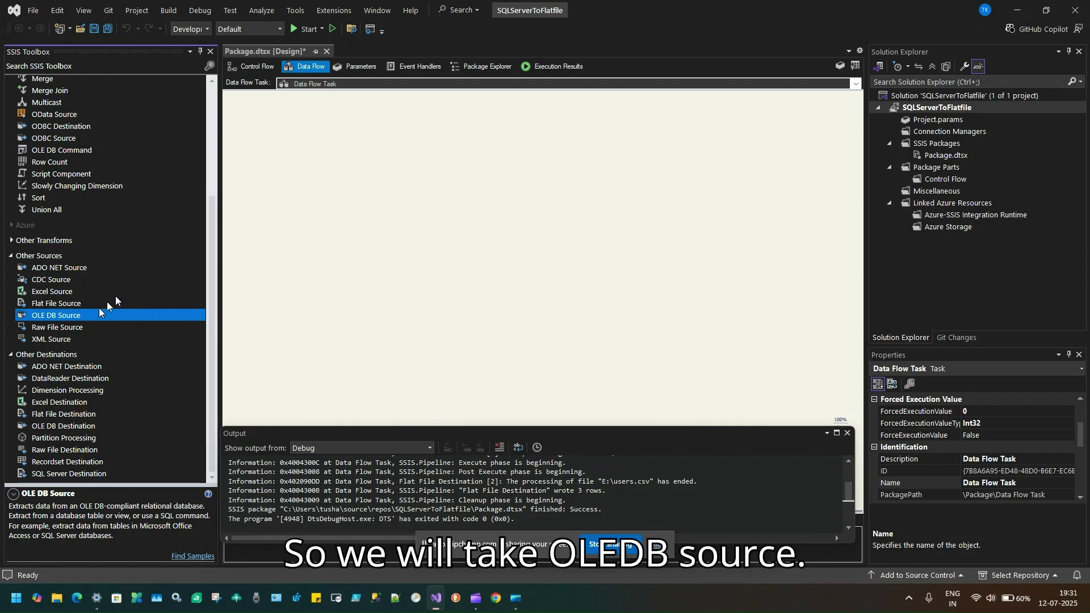
left_click_drag(91, 315, 378, 173)
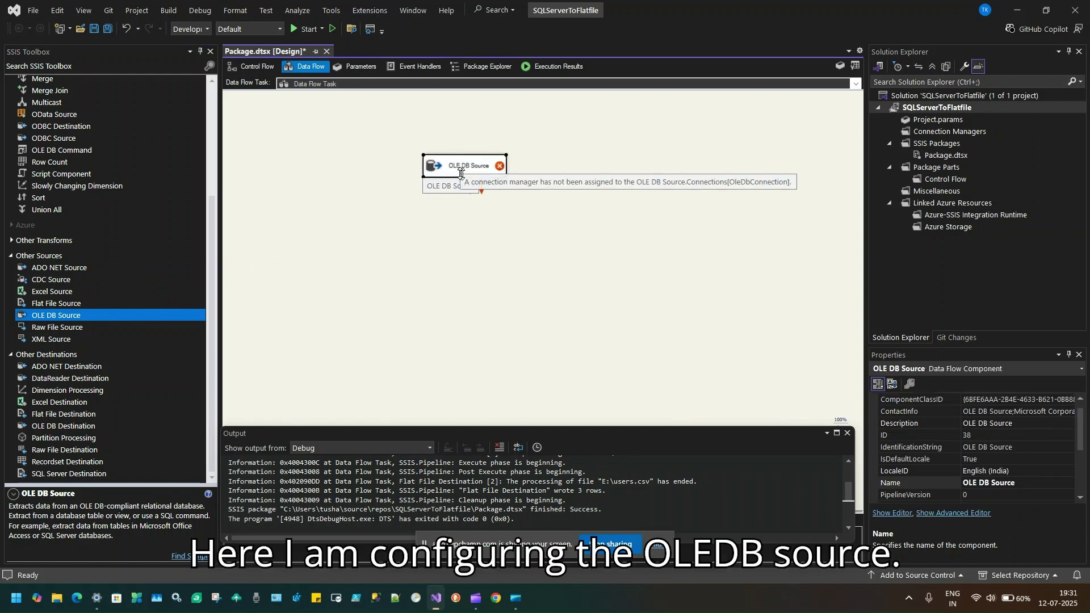
double_click(458, 170)
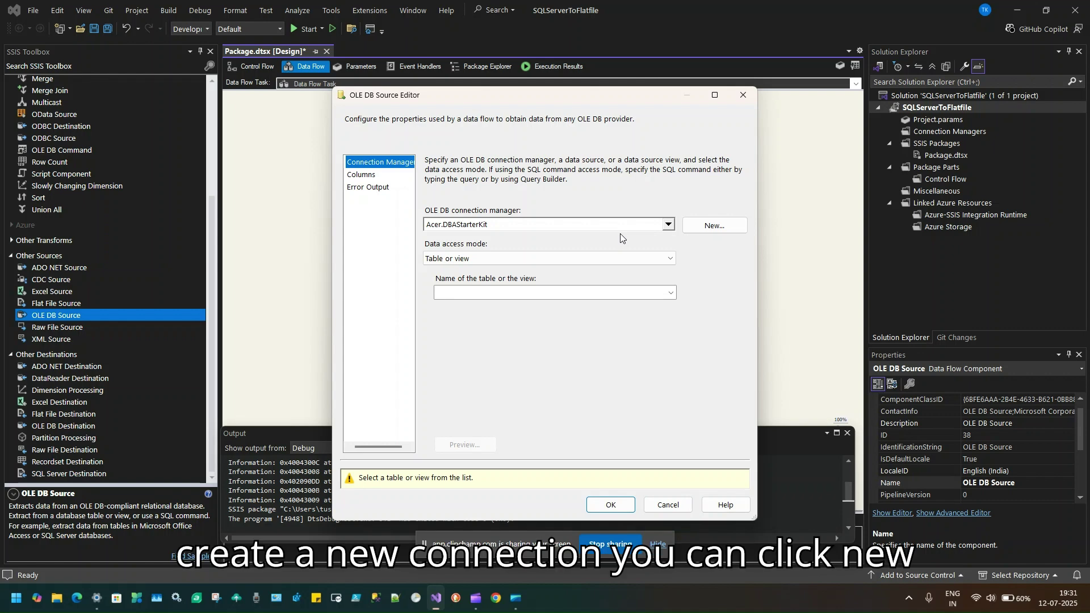
left_click(704, 225)
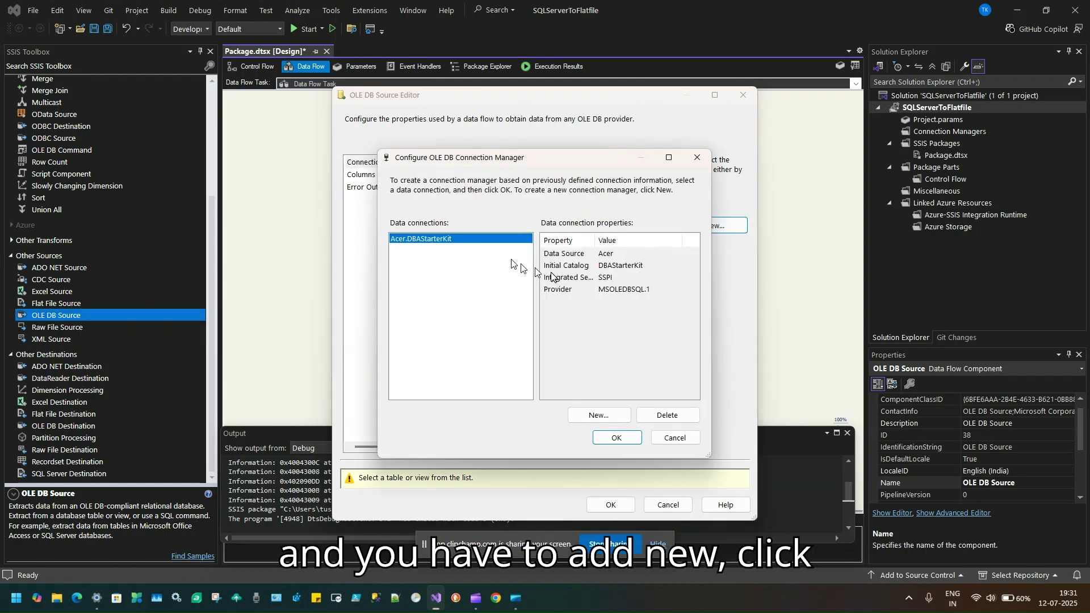
left_click(630, 417)
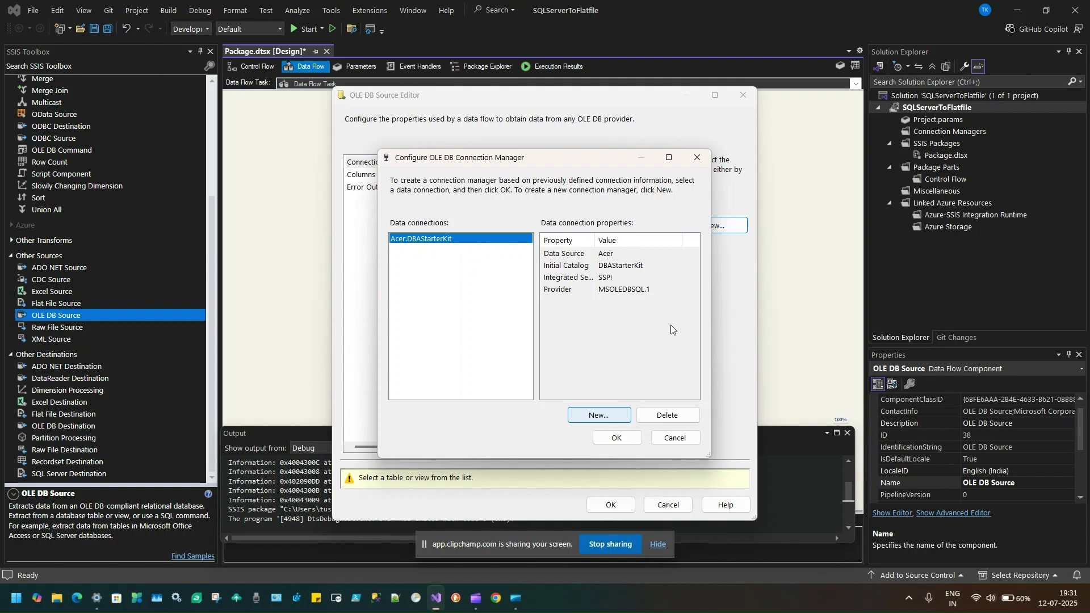
left_click(584, 413)
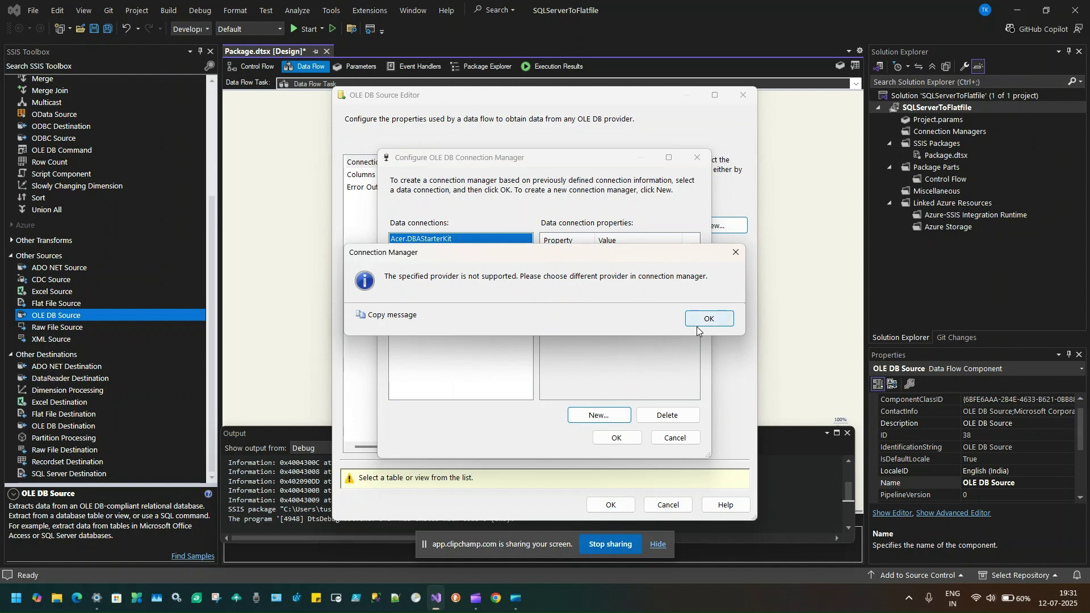
left_click(708, 318)
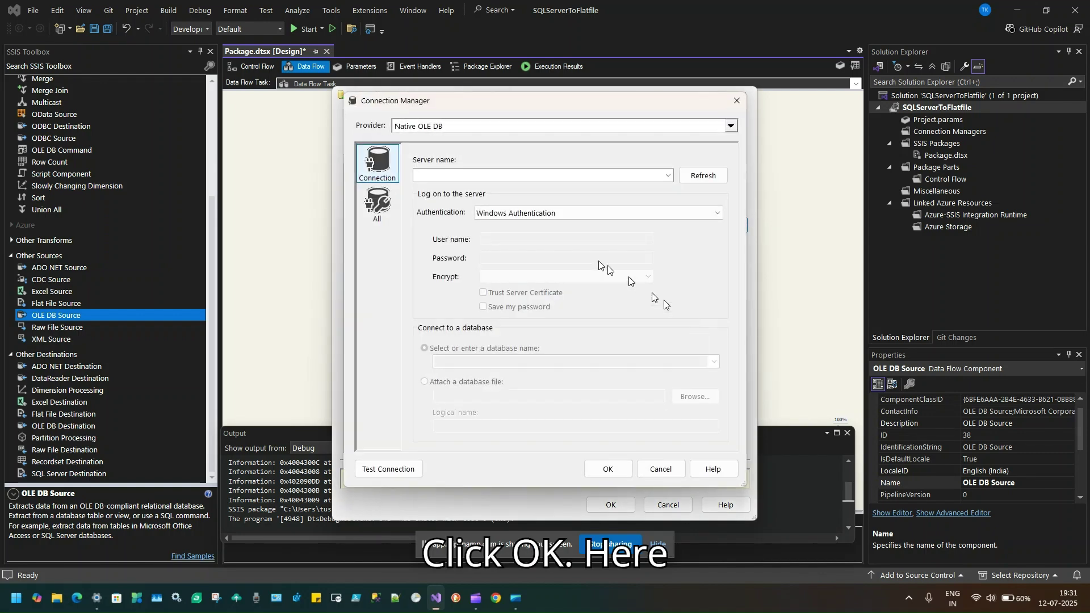
left_click(667, 175)
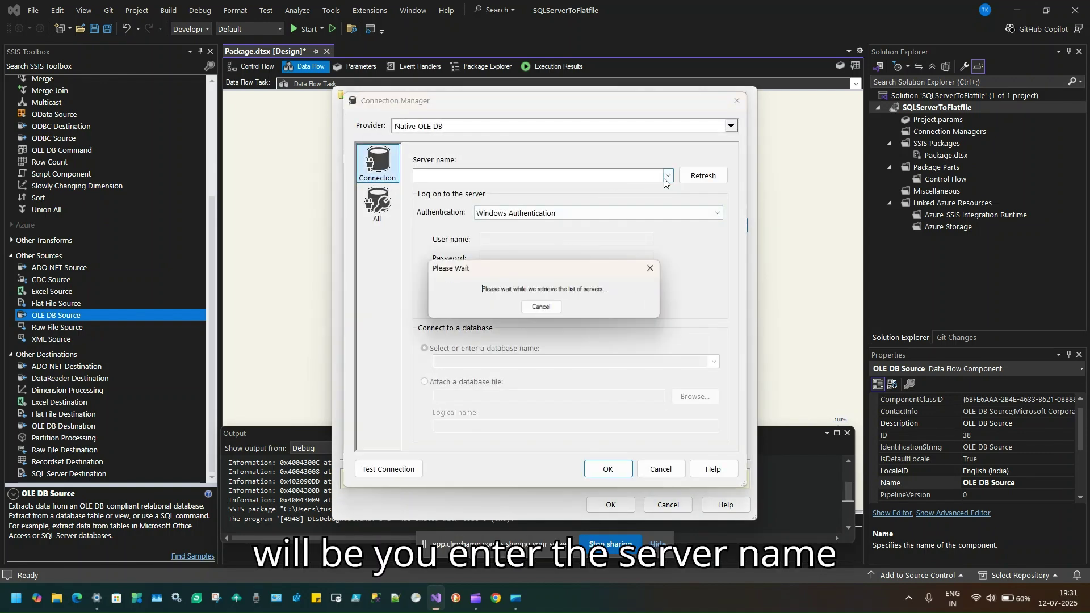
left_click(653, 268)
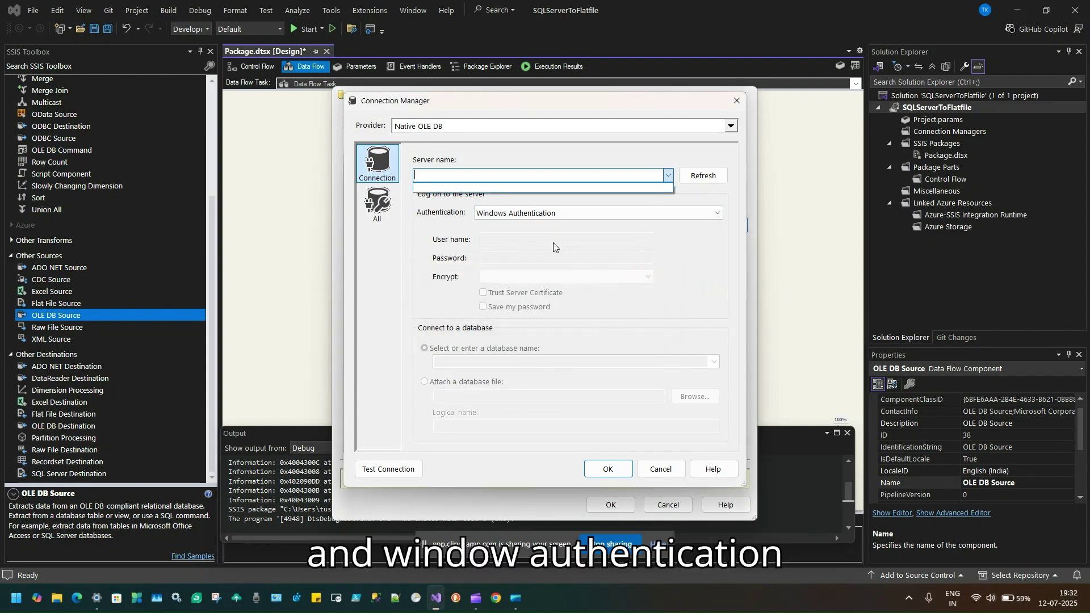
left_click(488, 290)
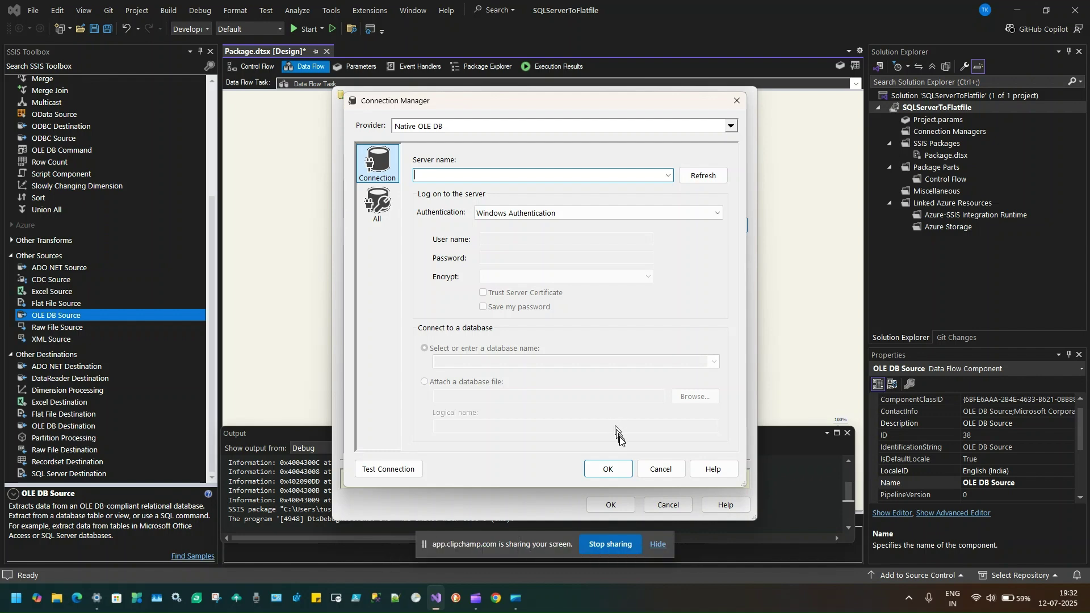
left_click(647, 469)
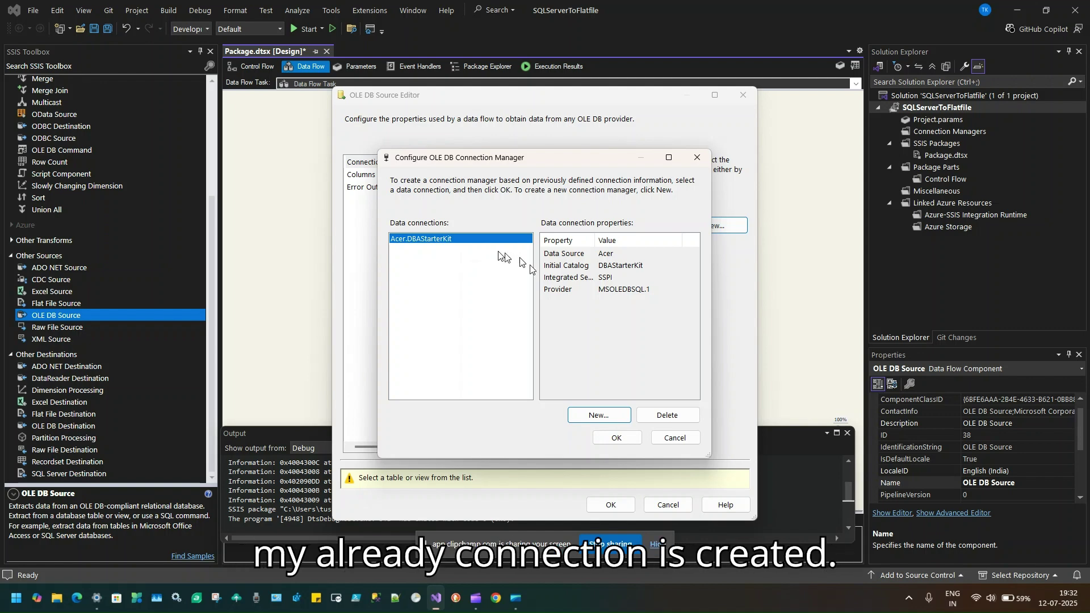
- Configure the OLE DB Source with the Acer.DBAStarterKit connection and the [dbo].[user] table in Table or view mode, keeping all columns
left_click(620, 433)
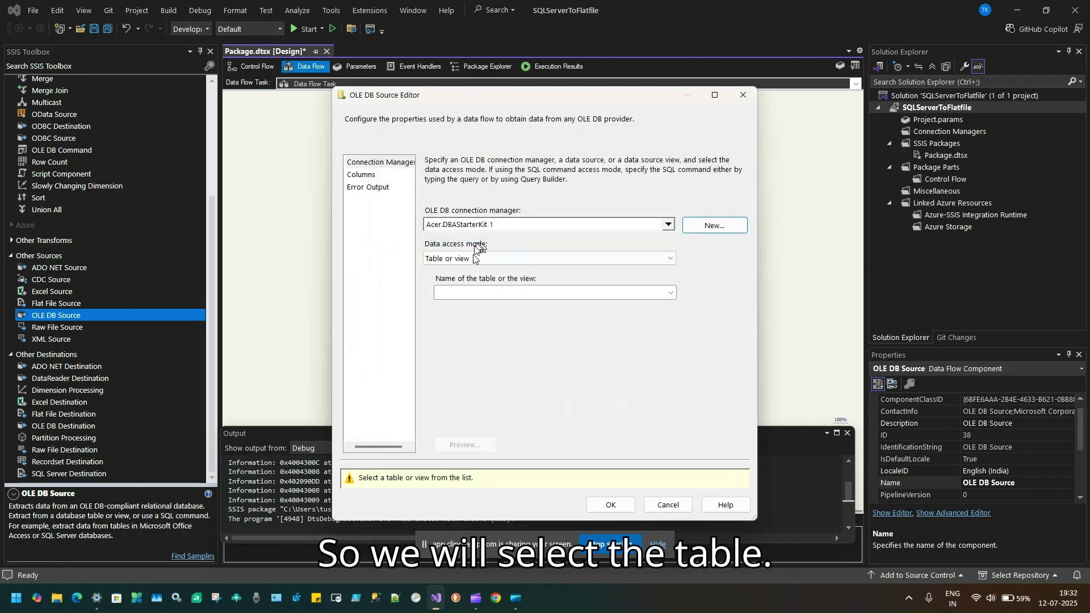
left_click(516, 260)
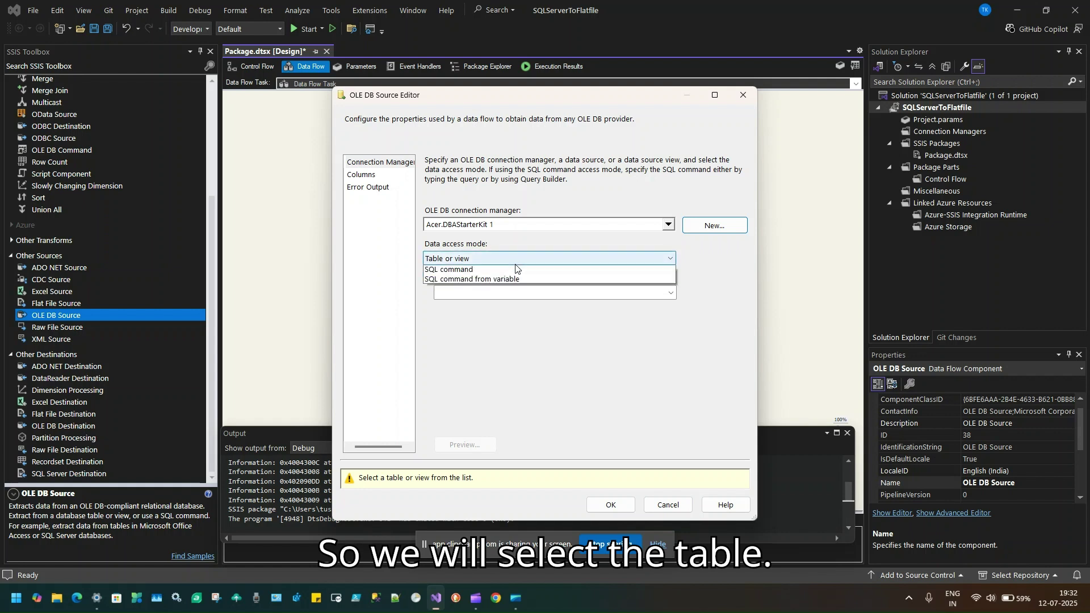
left_click(515, 267)
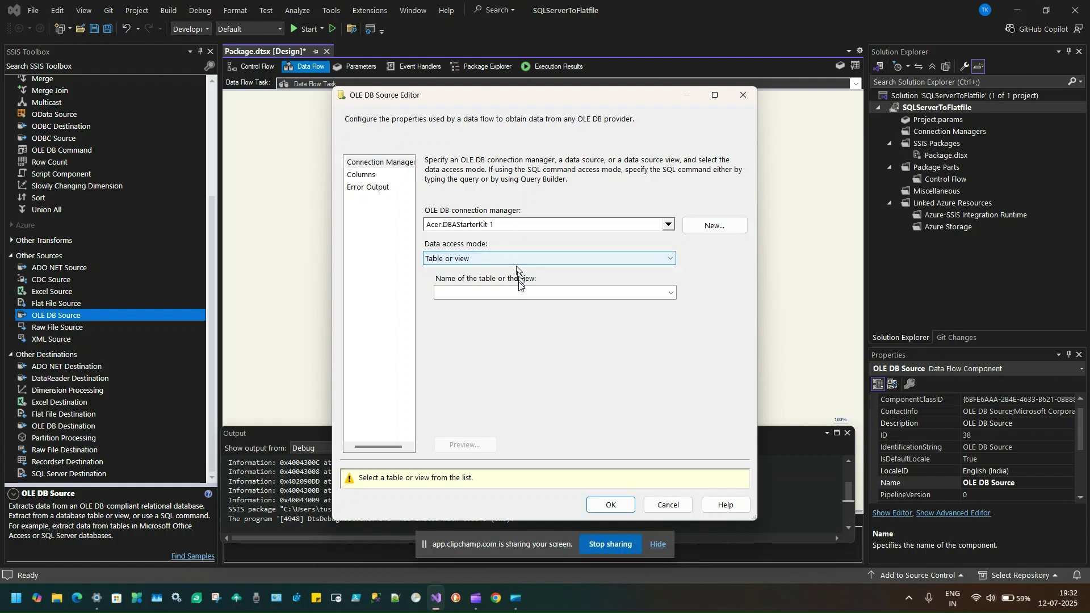
left_click(519, 292)
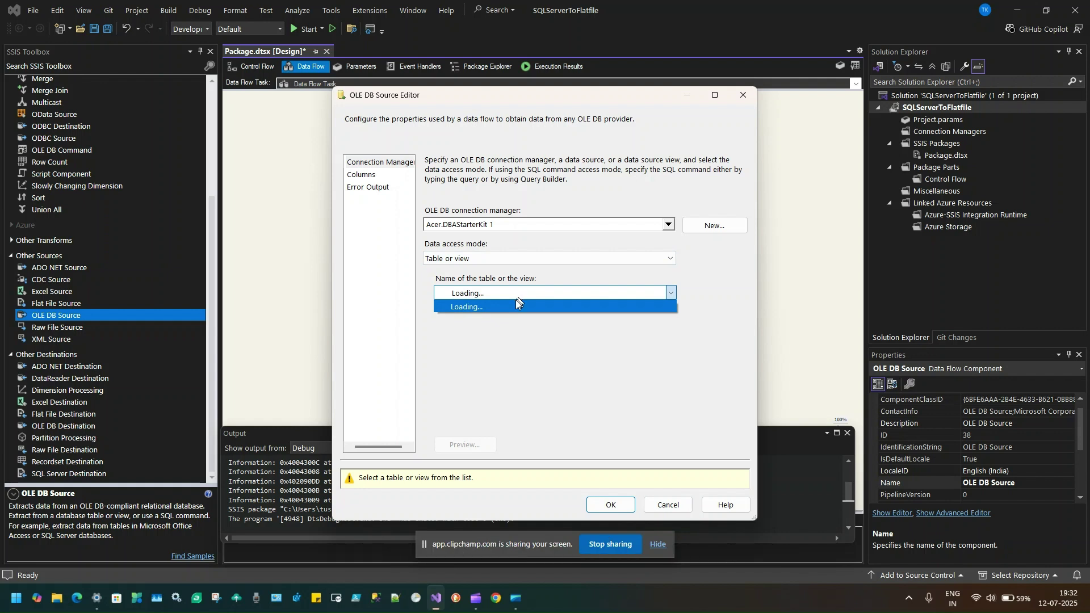
left_click(512, 307)
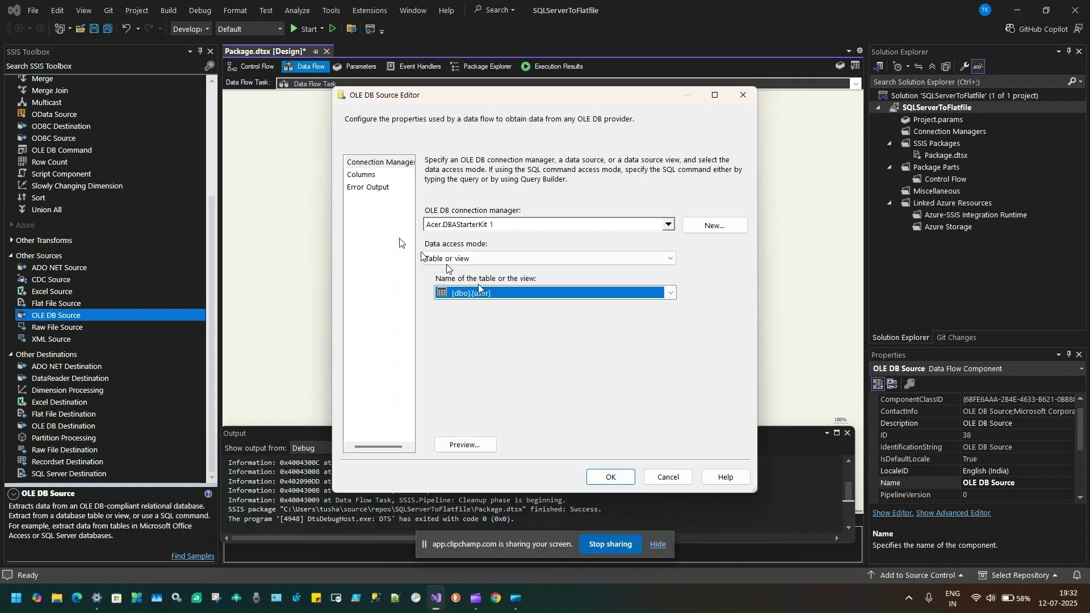
left_click(360, 175)
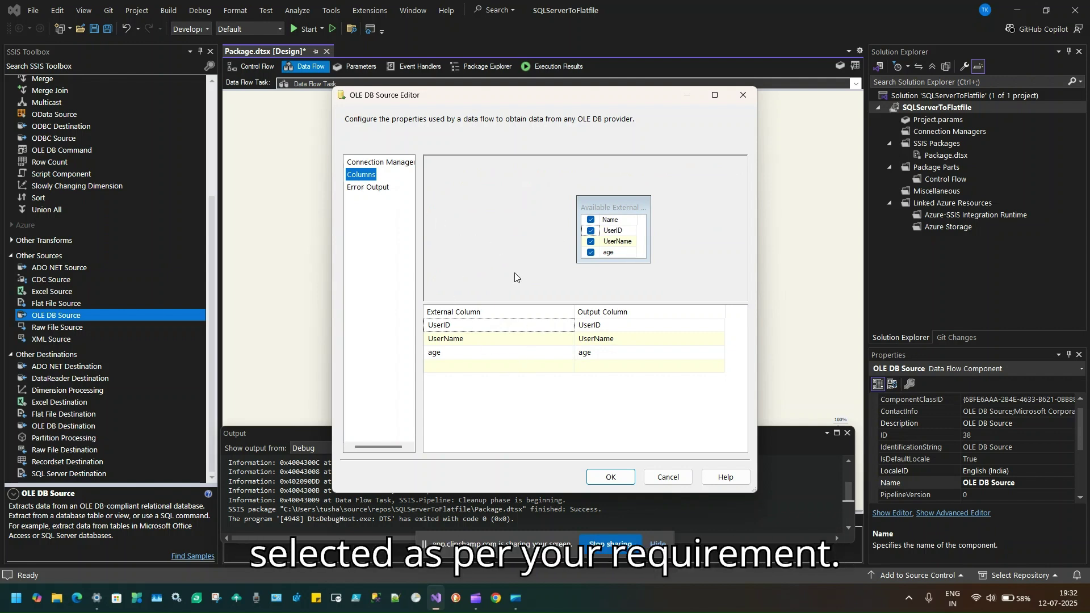
left_click(593, 476)
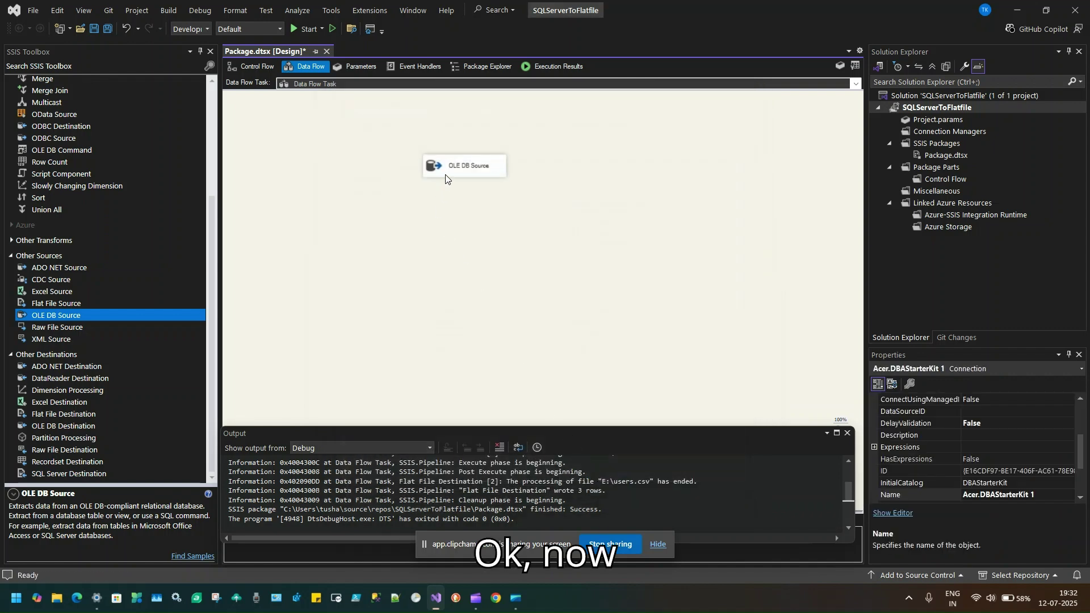
- Add a Flat File Destination to the data flow below the OLE DB Source
left_click(54, 416)
left_click_drag(53, 415, 431, 340)
double_click(415, 342)
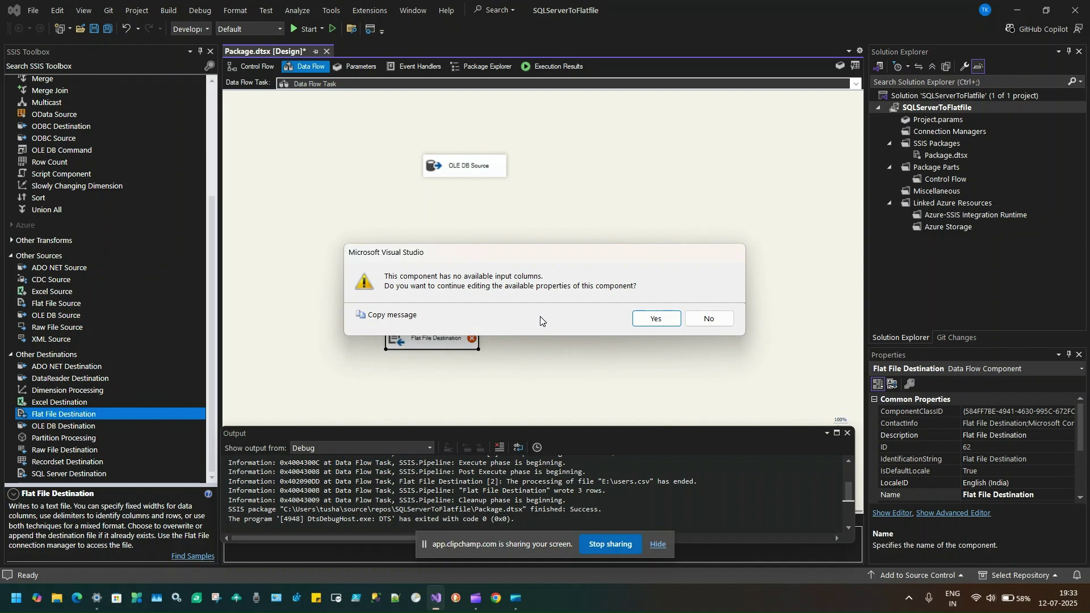
left_click(671, 324)
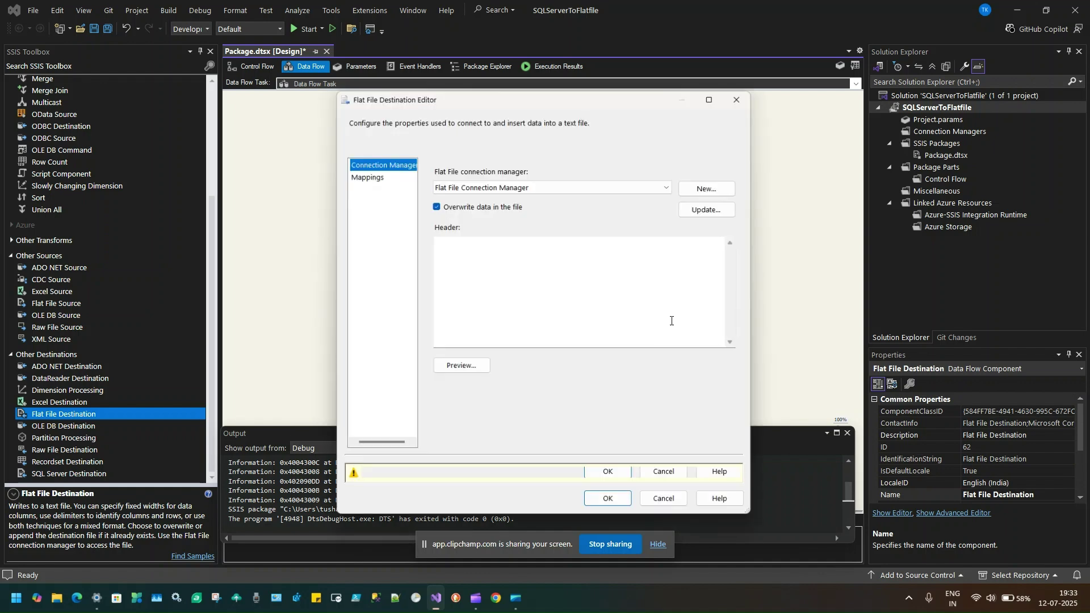
left_click(743, 95)
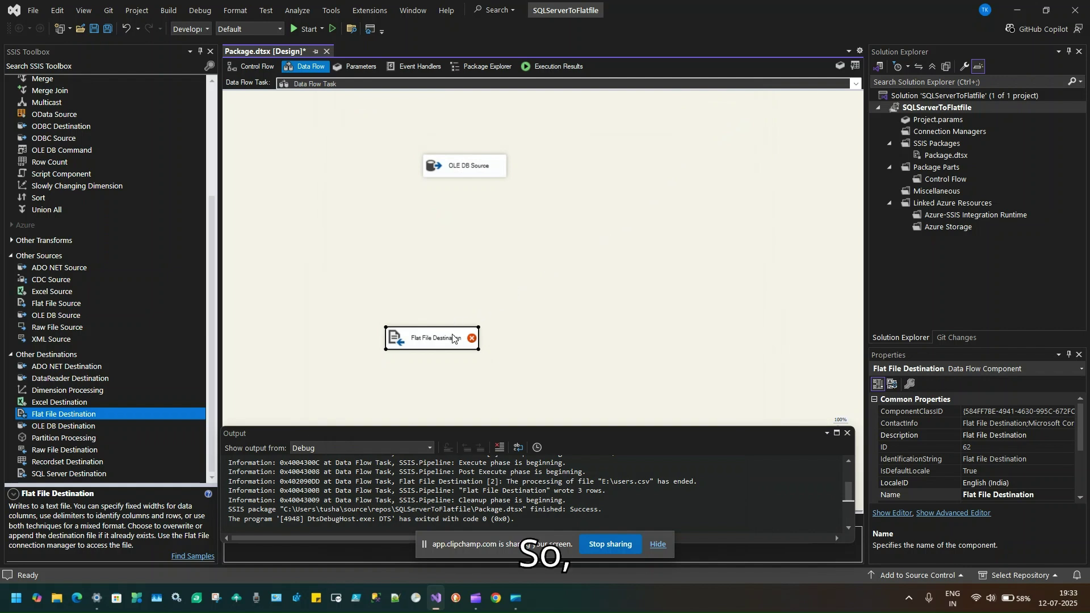
- Move the Flat File Destination closer beneath the OLE DB Source and connect the source's data output to it
left_click_drag(453, 334, 494, 261)
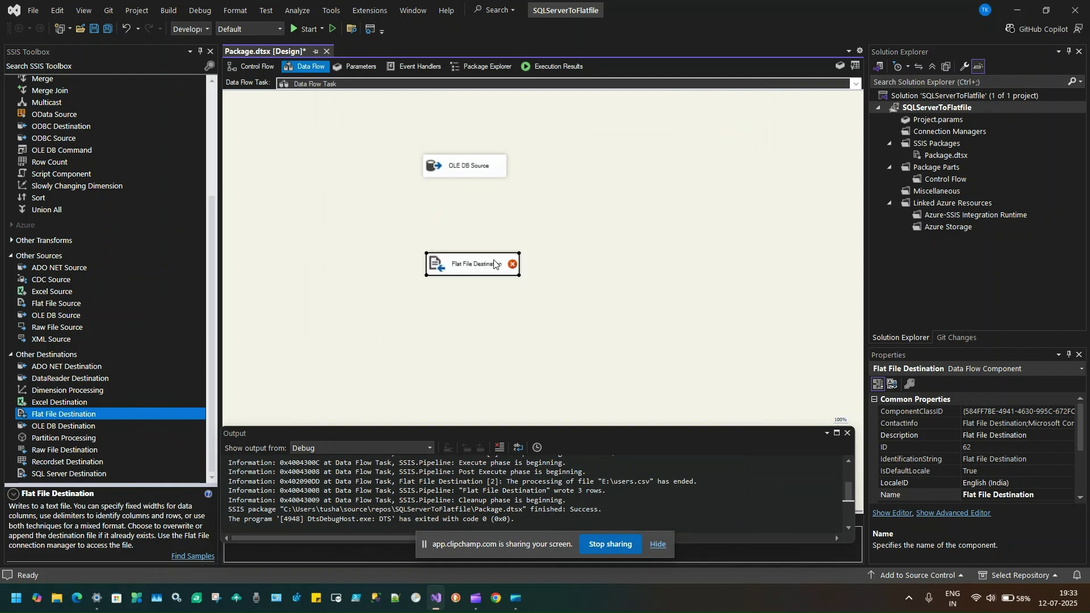
left_click(453, 172)
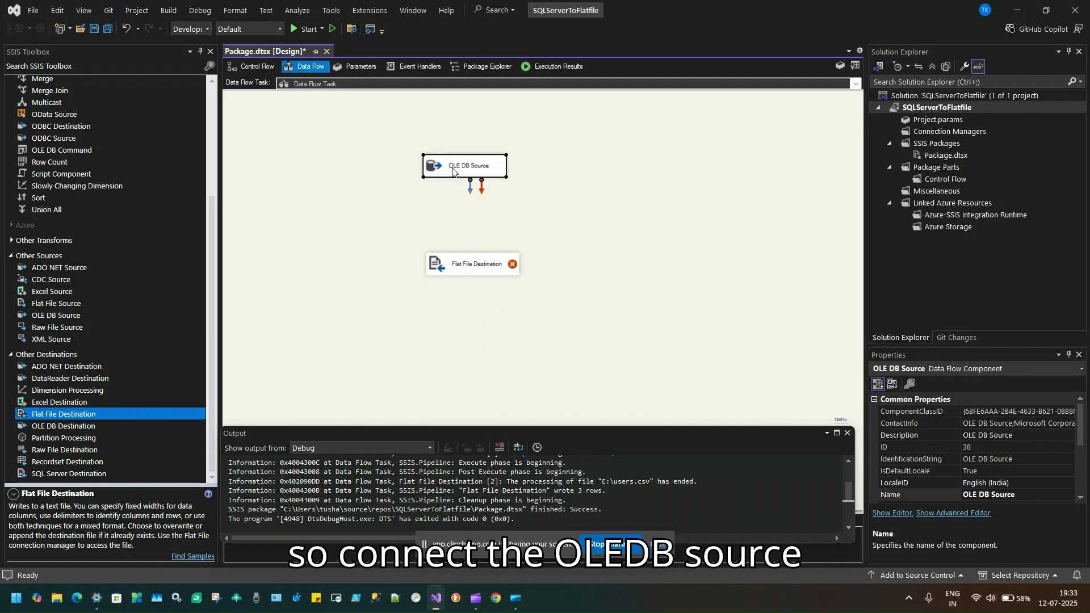
left_click_drag(469, 187, 472, 264)
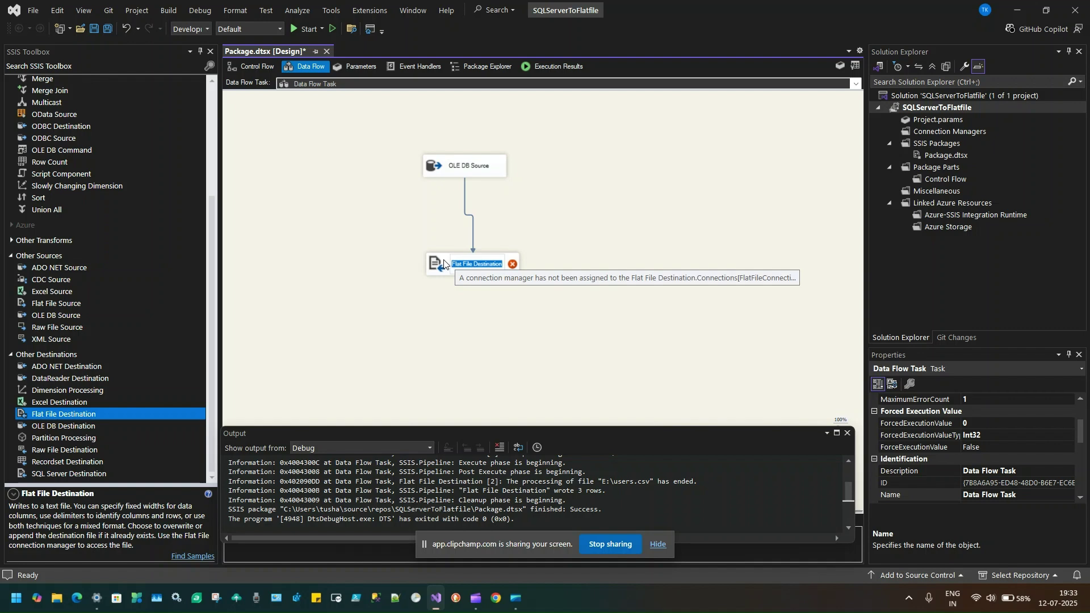
- Start a new flat file connection manager in Delimited format for the Flat File Destination
double_click(444, 263)
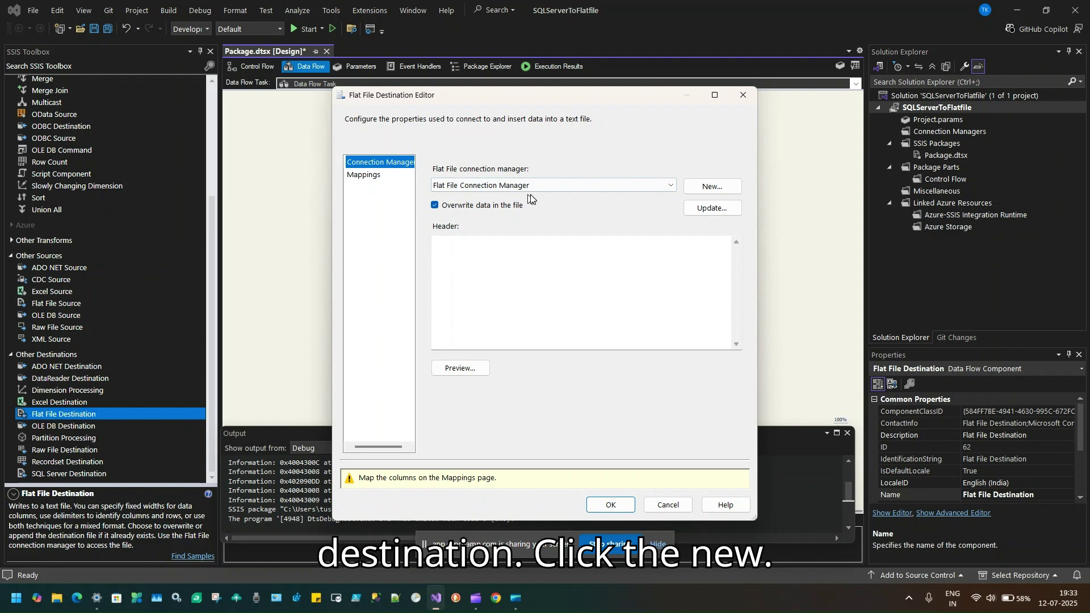
left_click(699, 194)
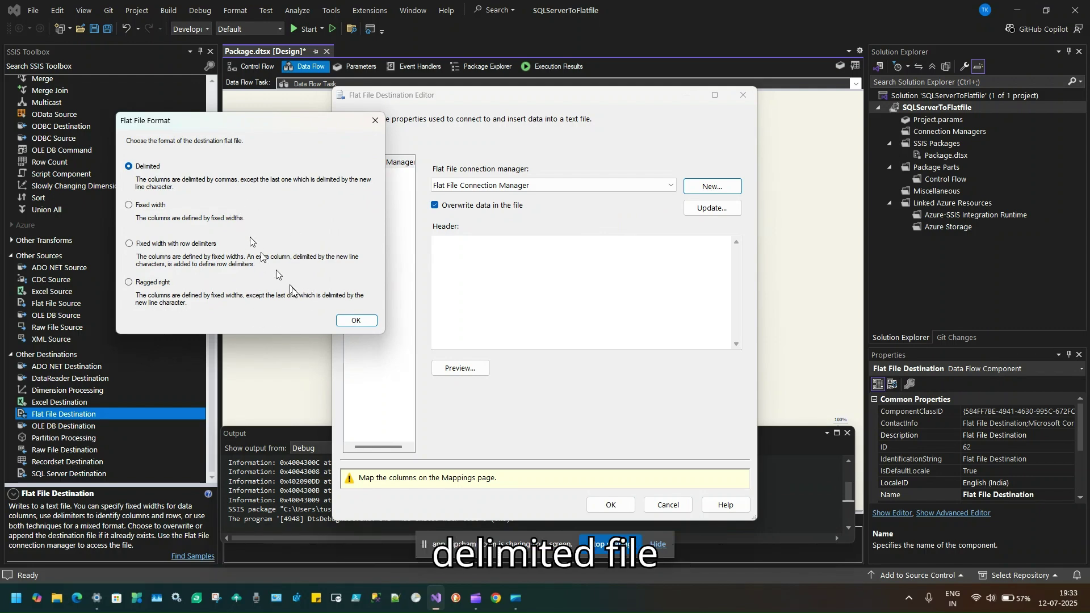
left_click(355, 320)
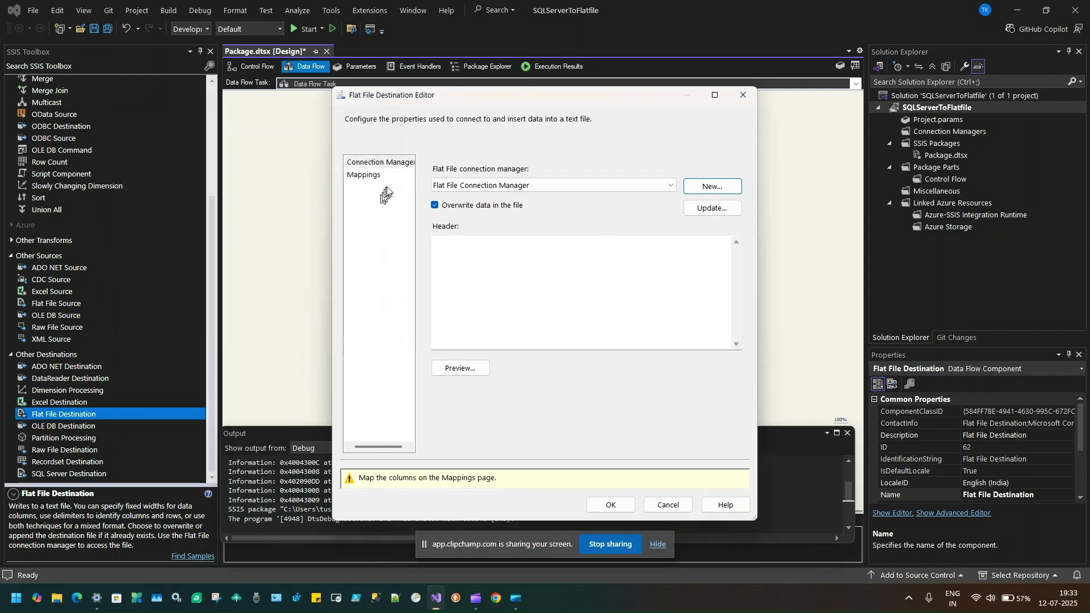
left_click(698, 209)
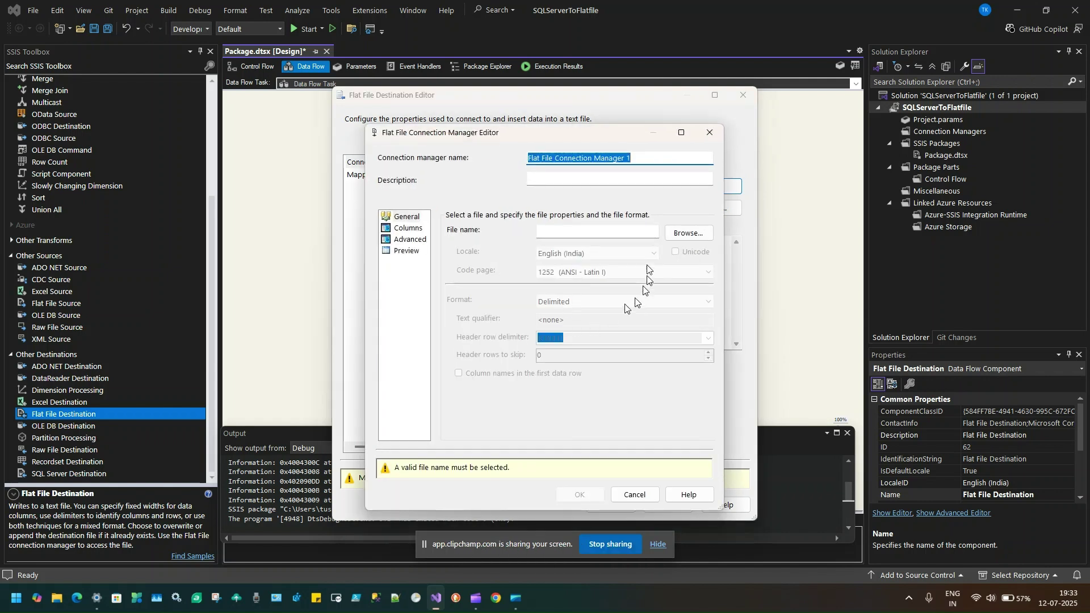
- Set the connection's file to User1 as a CSV file on the E: drive and show its column settings
left_click(670, 234)
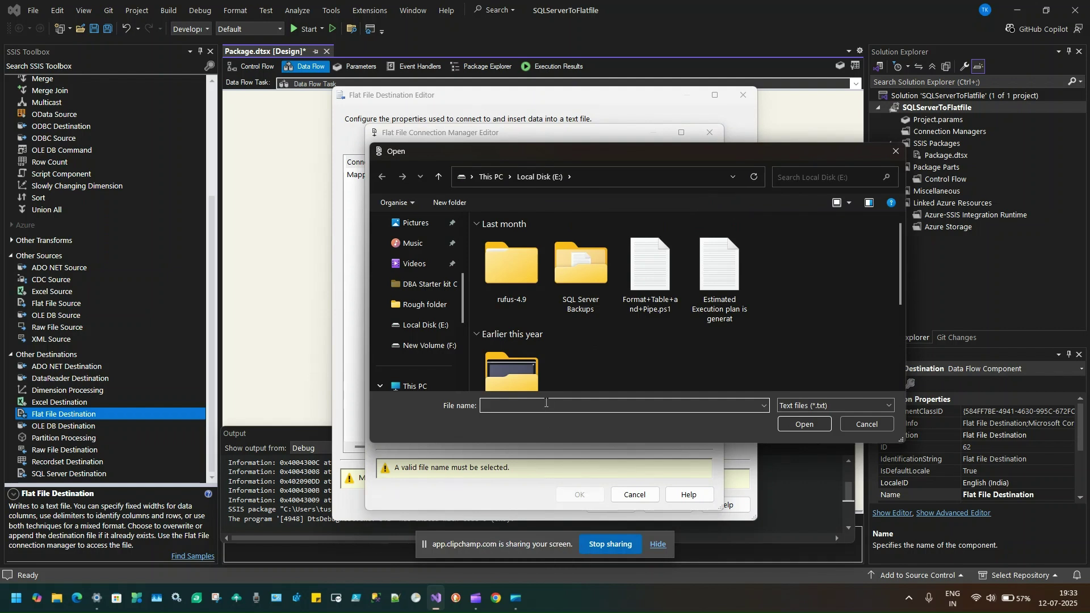
type("User")
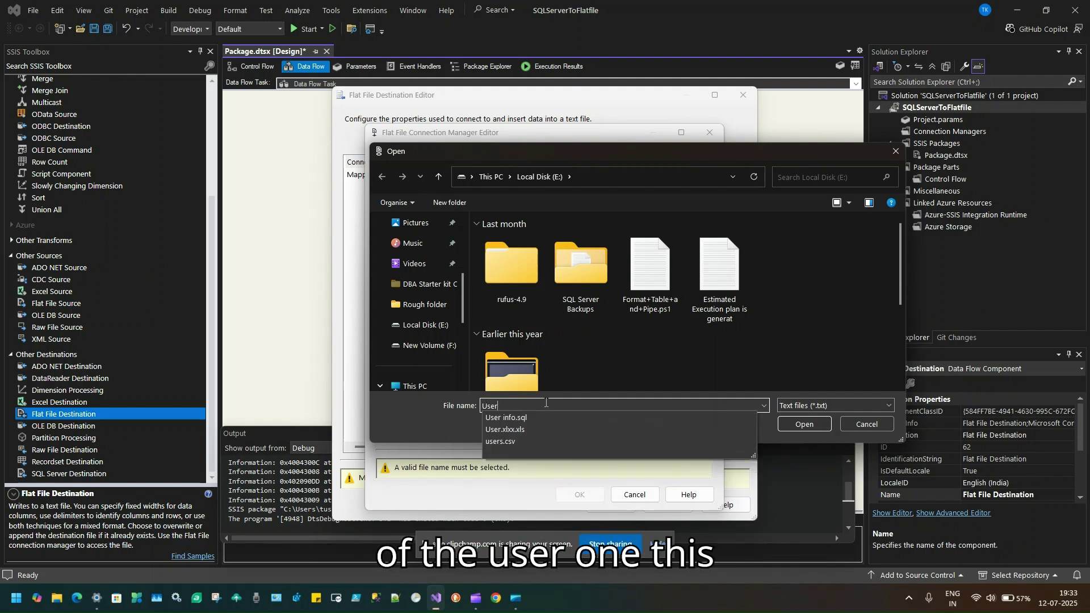
type("1")
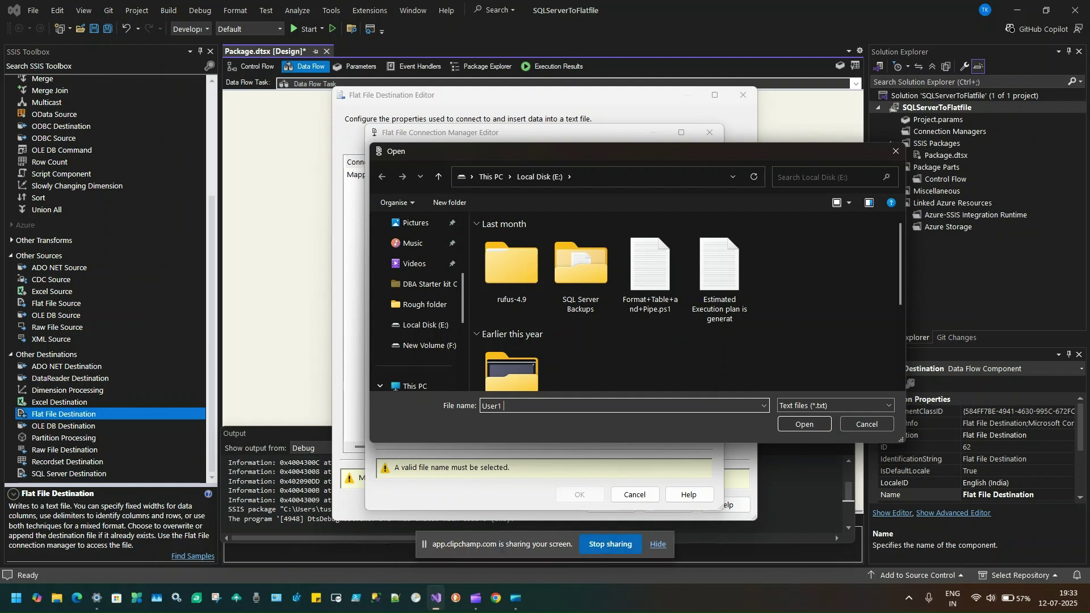
left_click(834, 404)
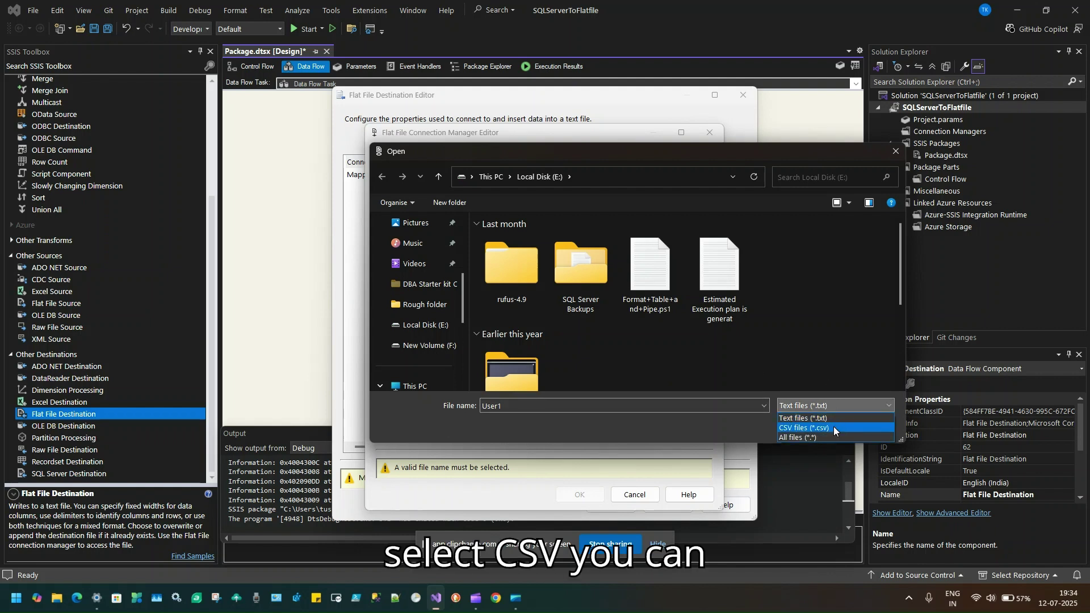
left_click(833, 427)
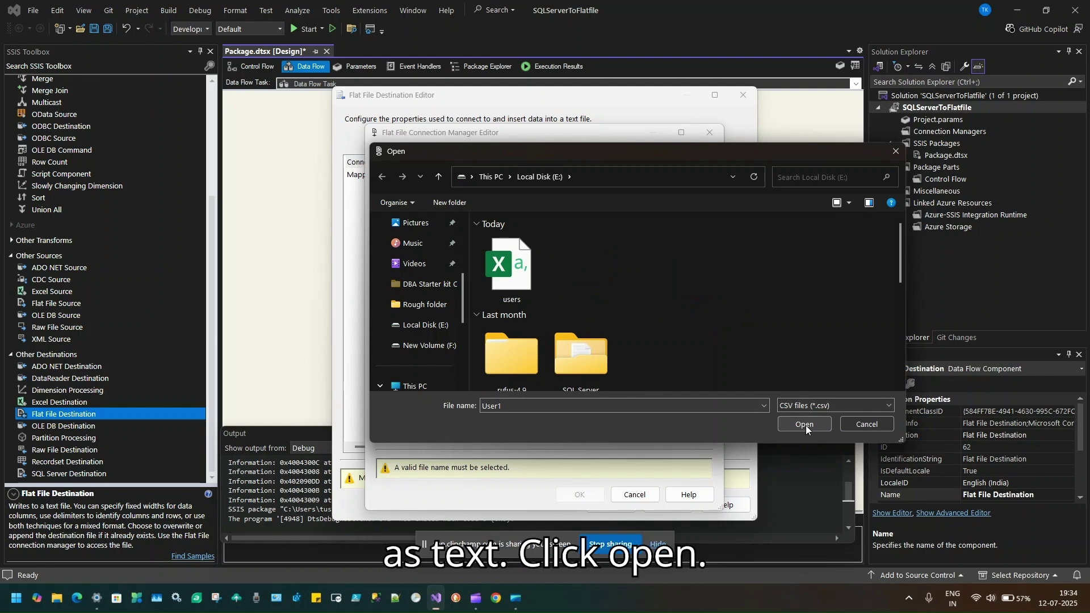
left_click(805, 424)
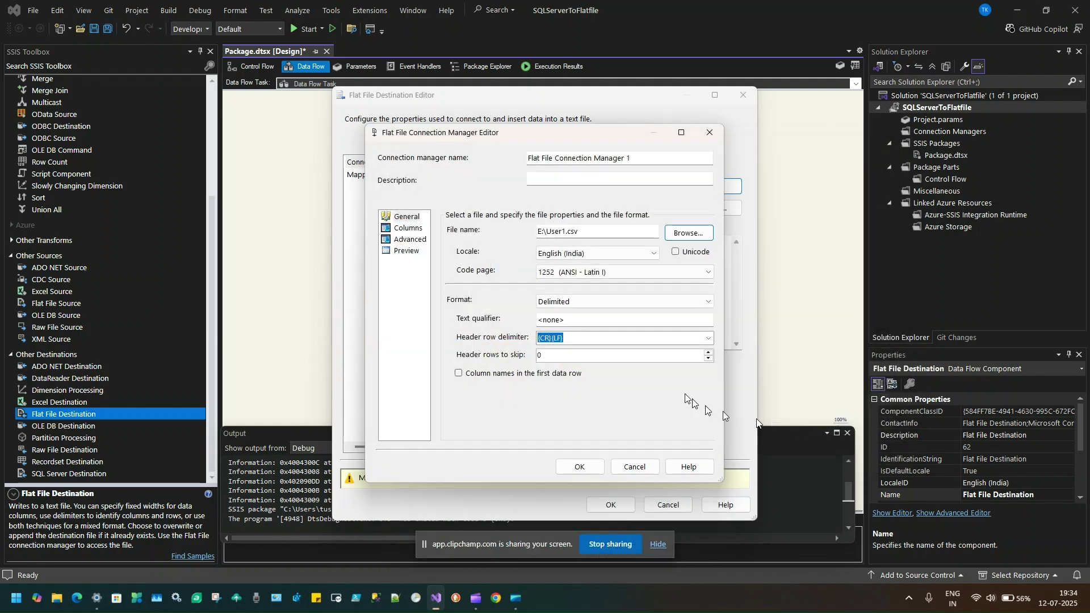
left_click(409, 228)
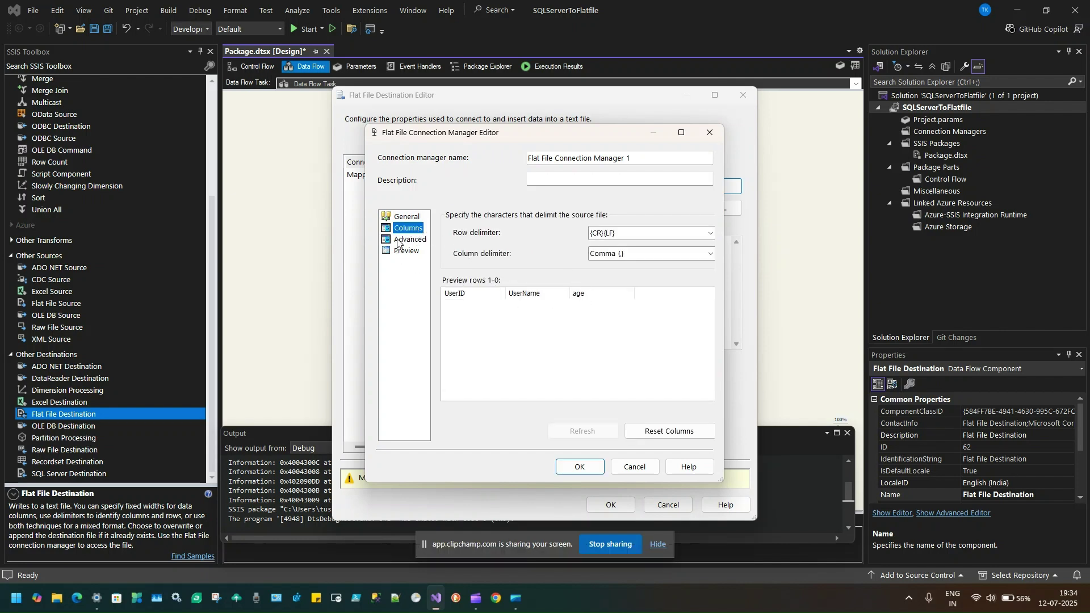
- Review the flat file connection's advanced, preview, column and general settings, and accept the connection manager
left_click(408, 240)
left_click(406, 251)
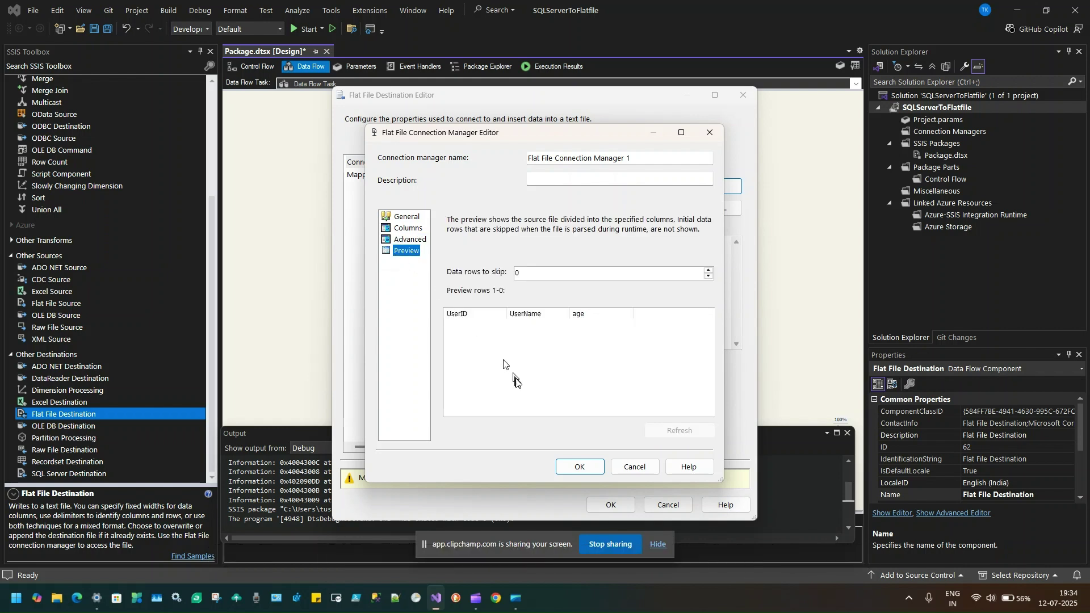
left_click(407, 239)
left_click(399, 228)
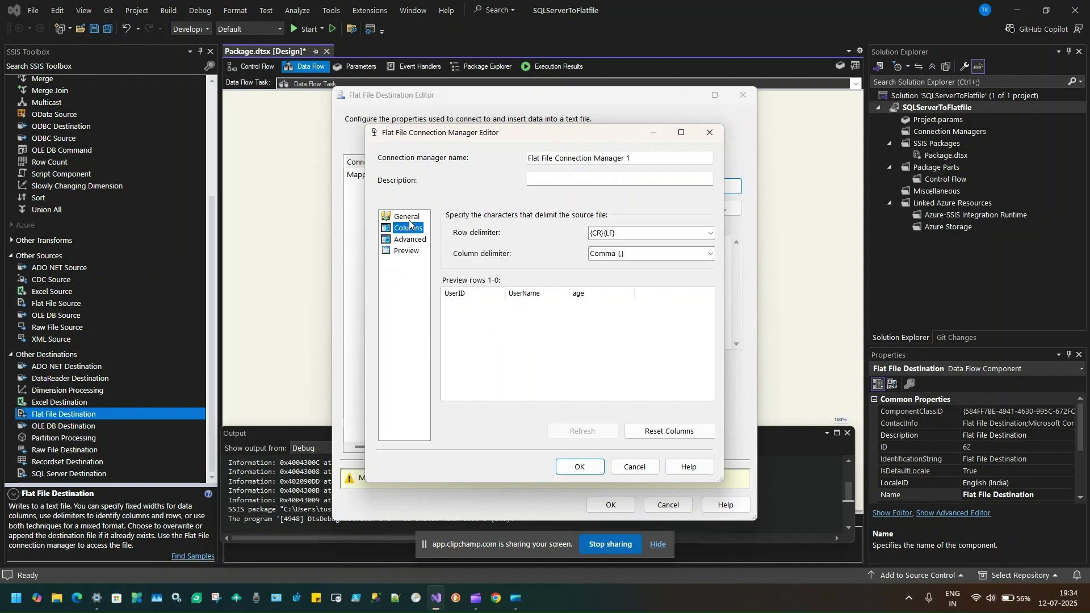
left_click(408, 218)
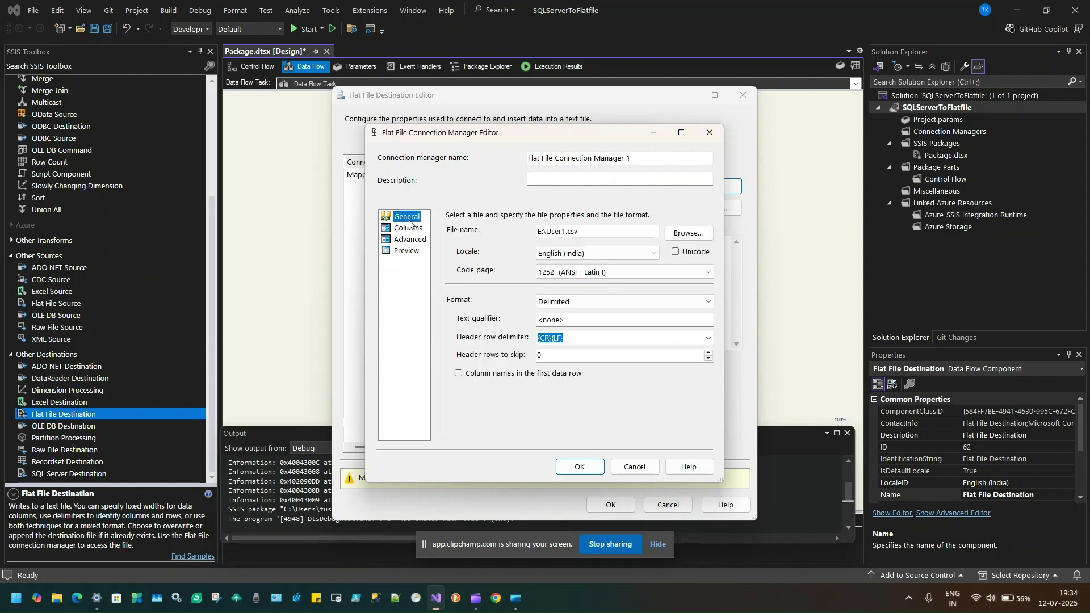
left_click(589, 475)
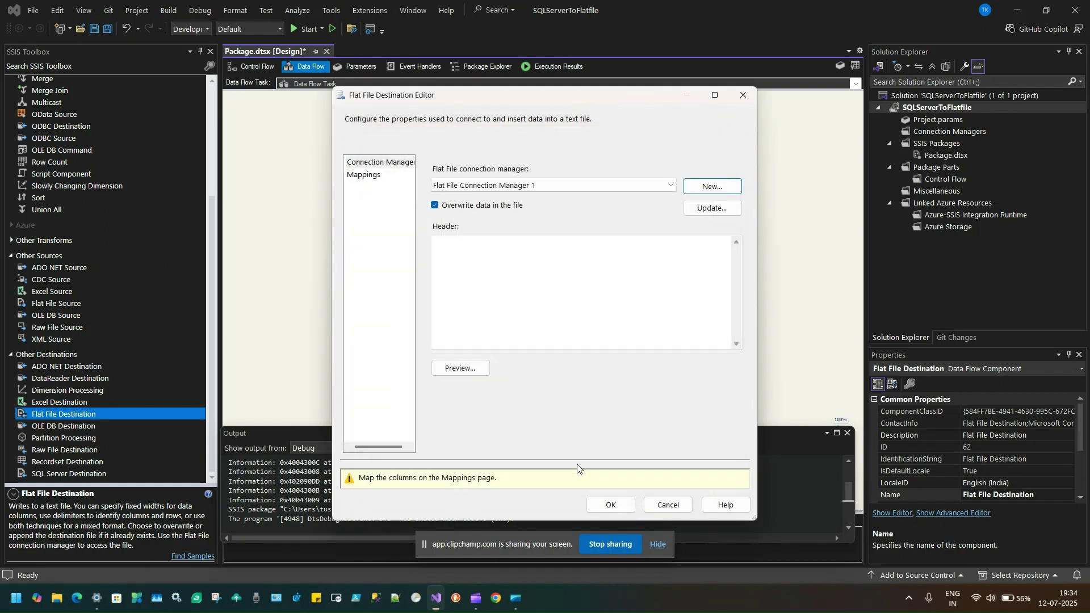
- Accept the Flat File Destination's column mappings for UserID, UserName and age, and run the package
left_click(363, 174)
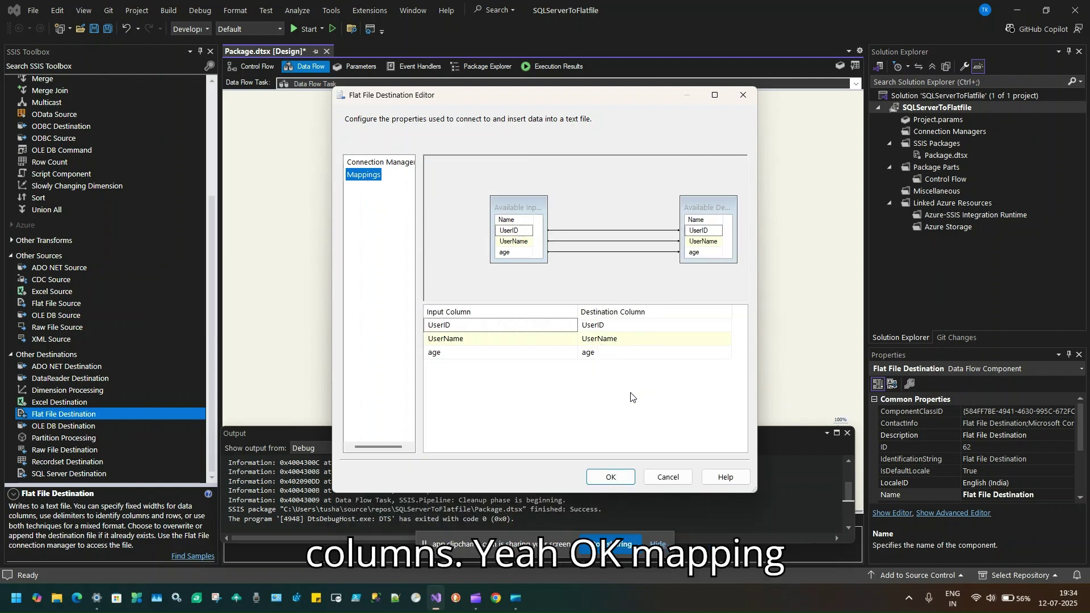
left_click(619, 481)
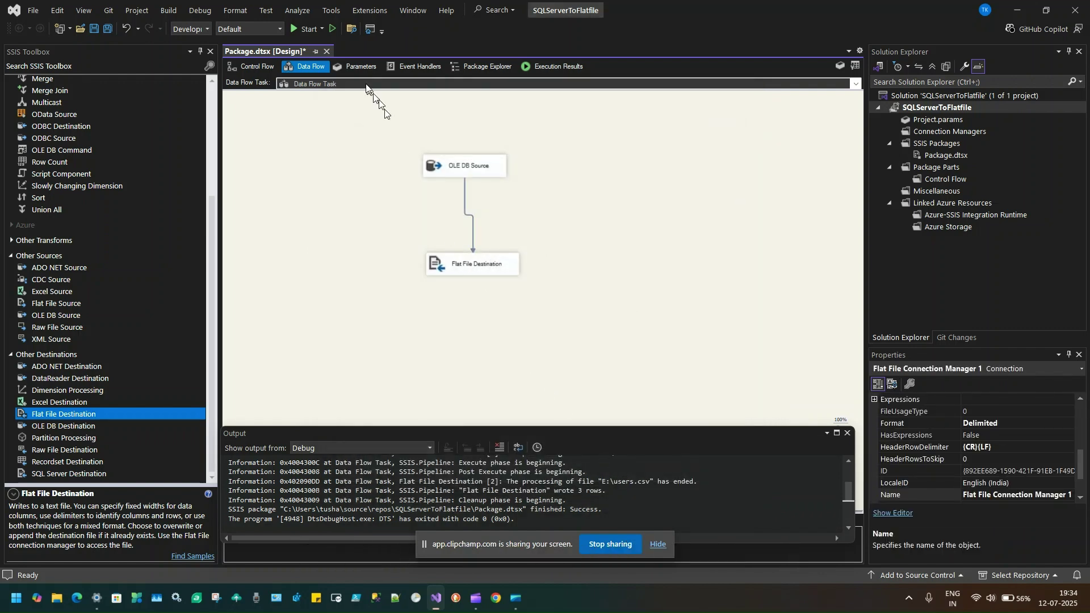
left_click(310, 29)
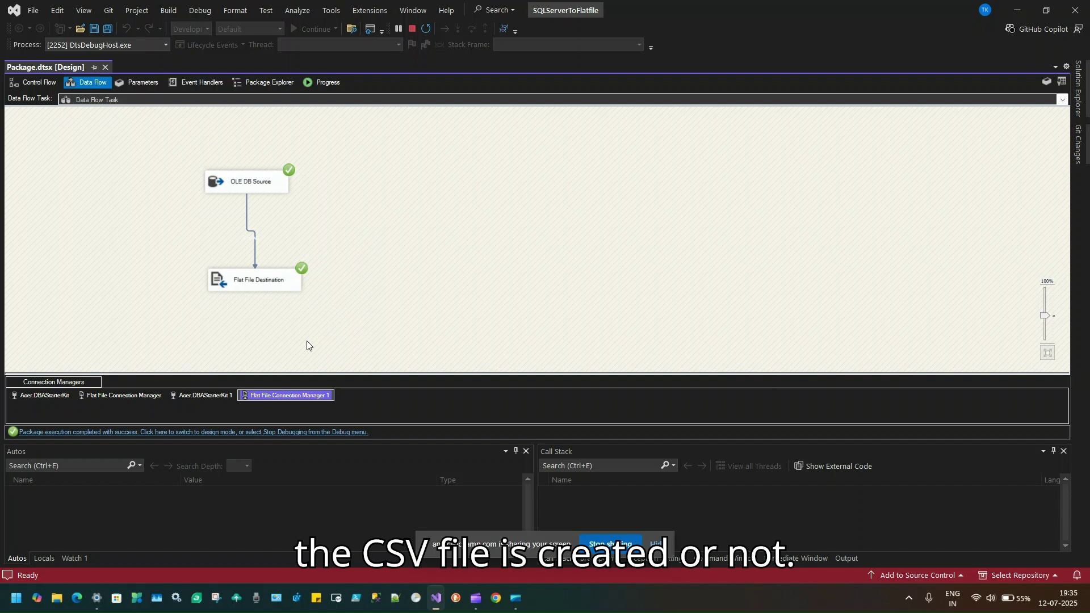
- Open the exported User1 CSV file from the E: drive to check its data, and stop debugging the package
key("super+e")
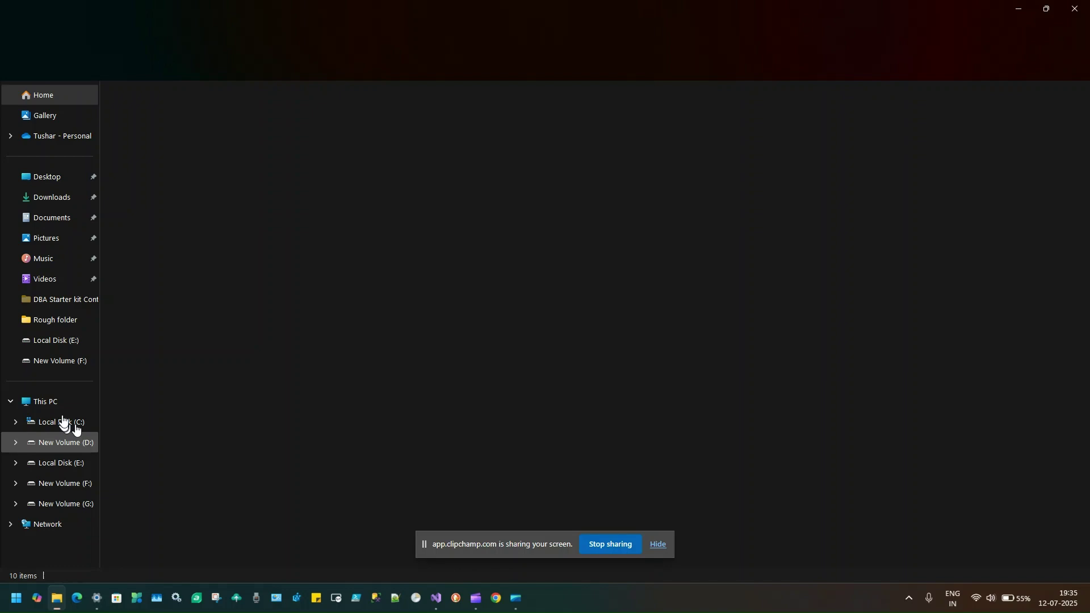
left_click(61, 402)
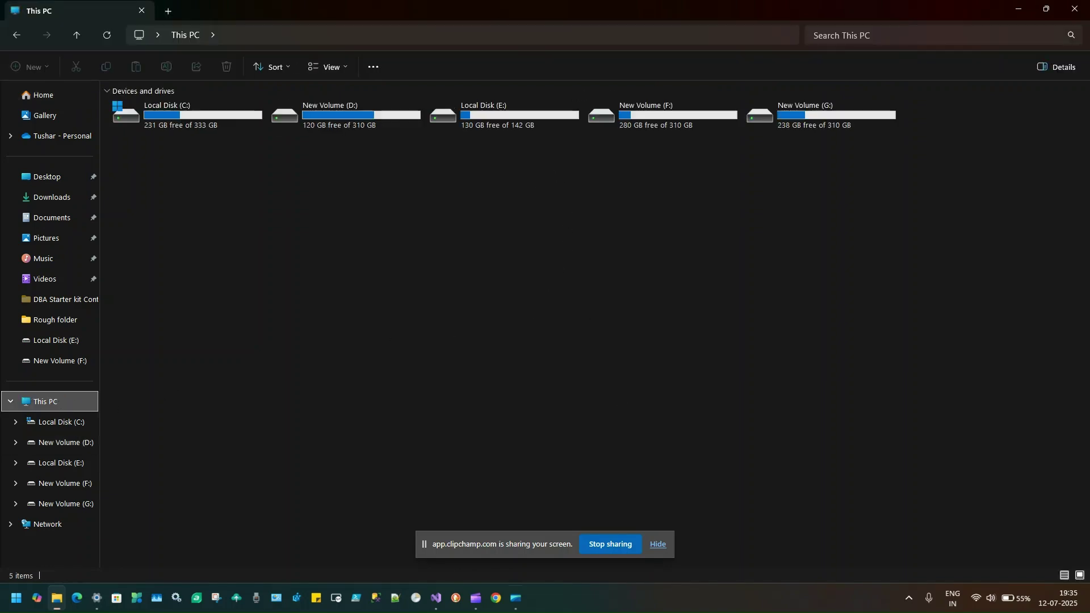
double_click(562, 107)
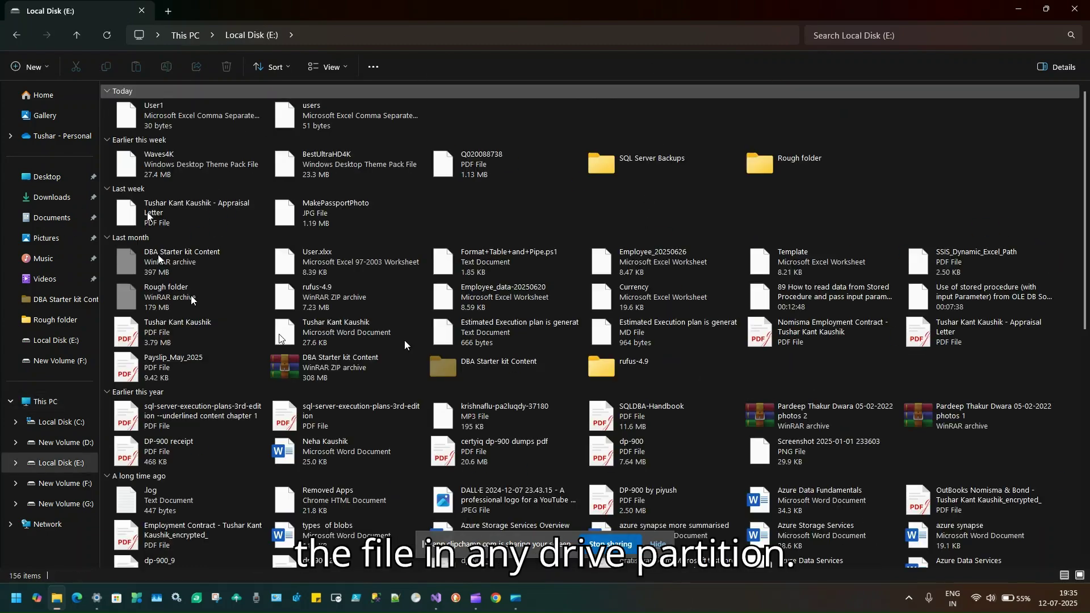
double_click(165, 119)
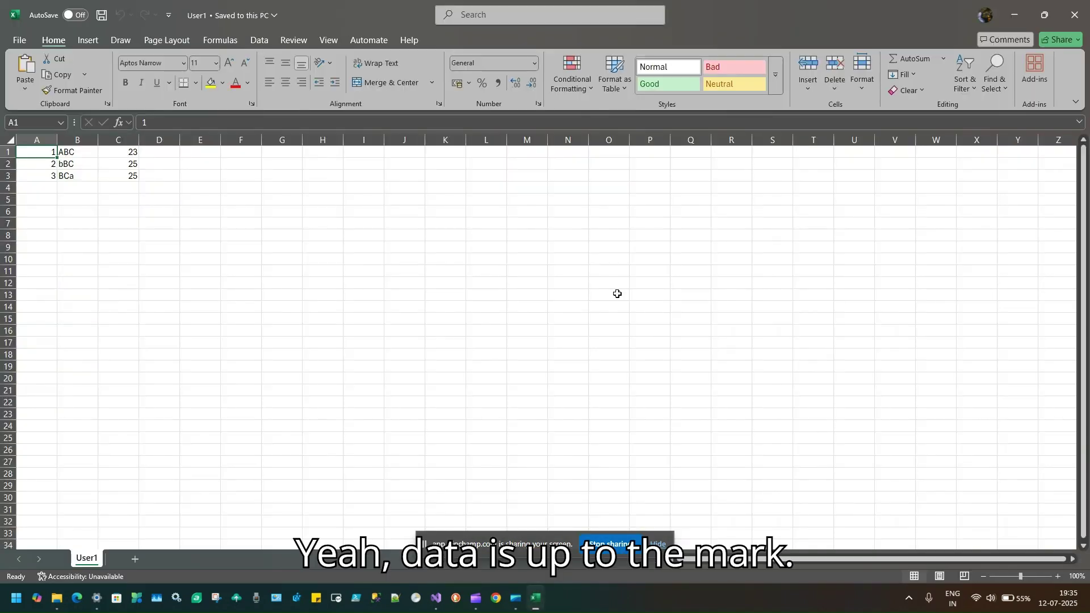
left_click(1074, 15)
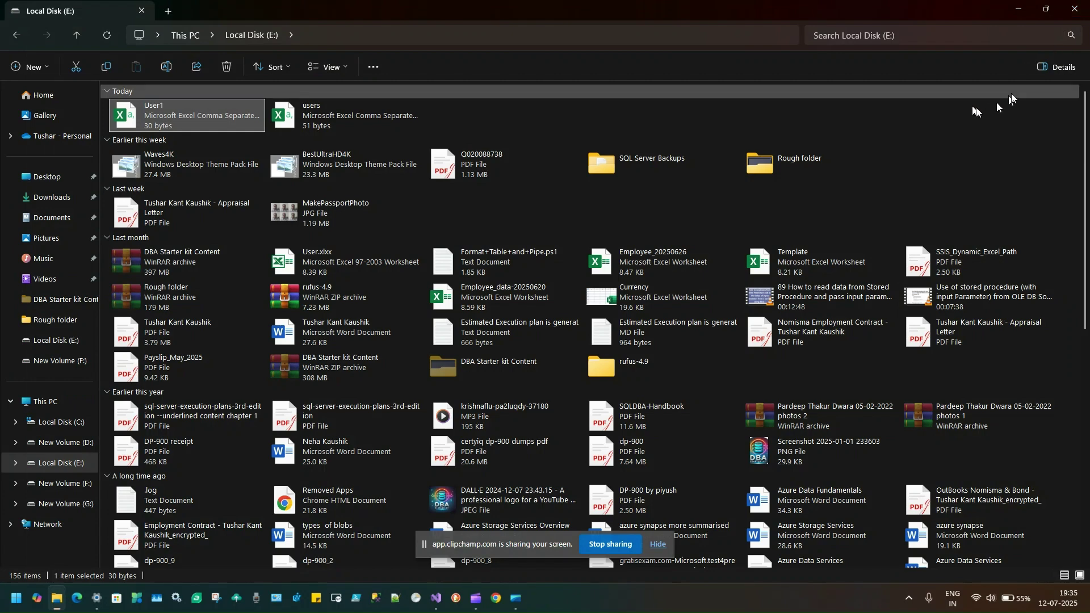
left_click(1074, 9)
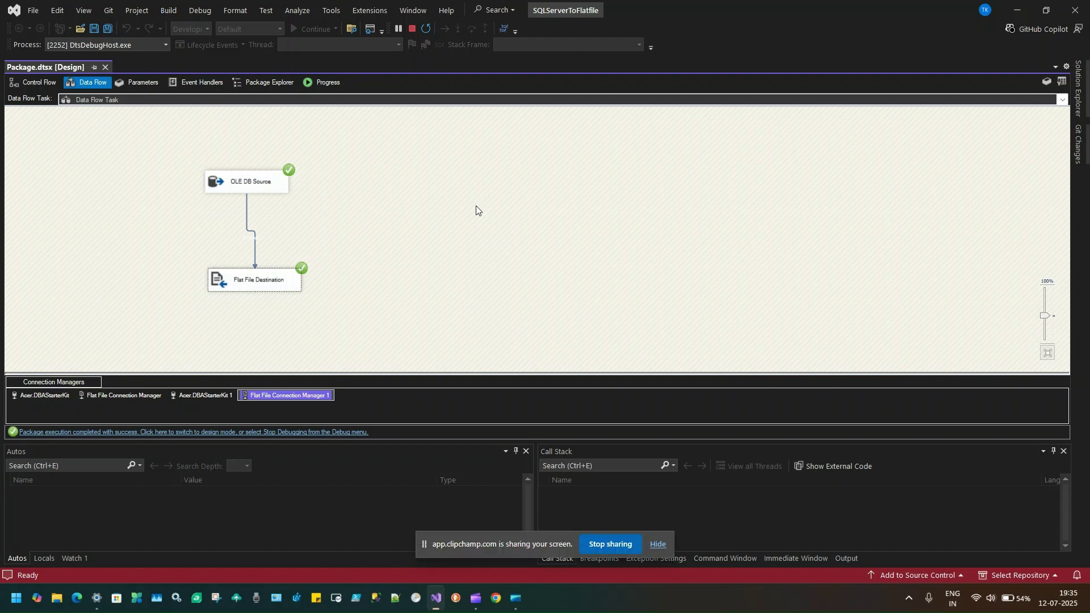
left_click(409, 28)
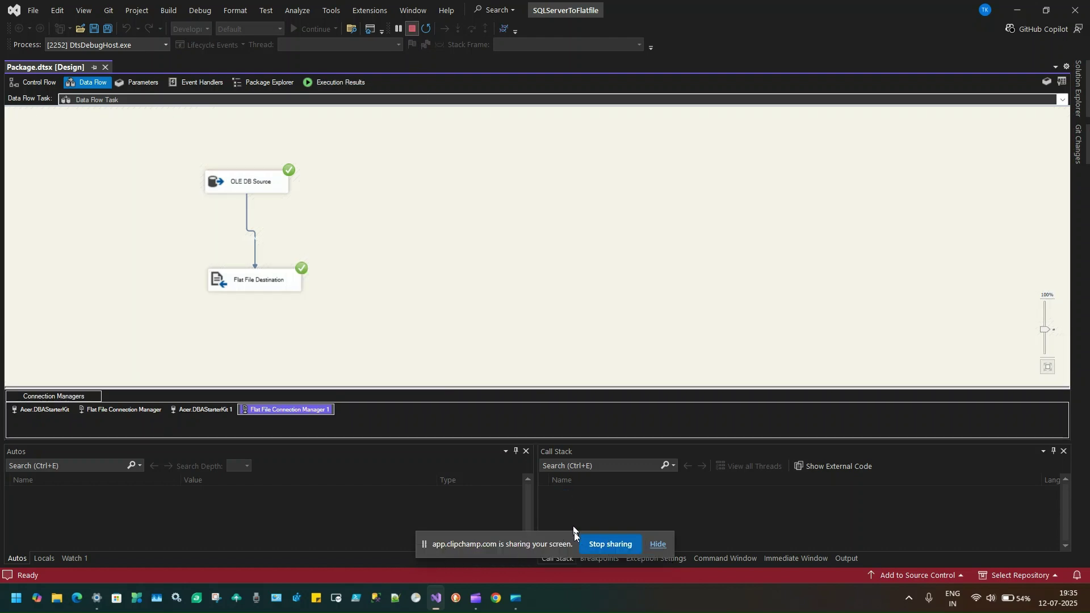